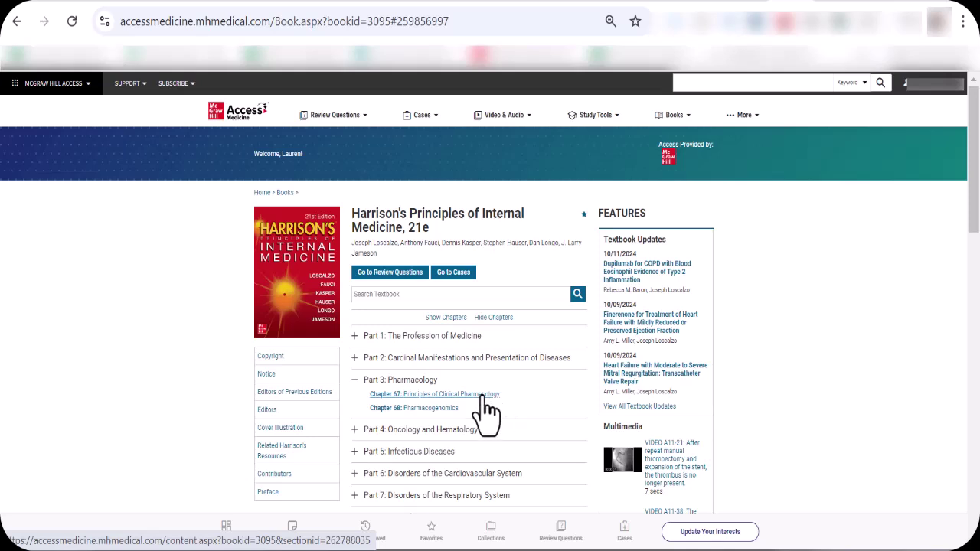
Open Chapter 67: Principles of Clinical Pharmacology in AccessMedicine
click(482, 396)
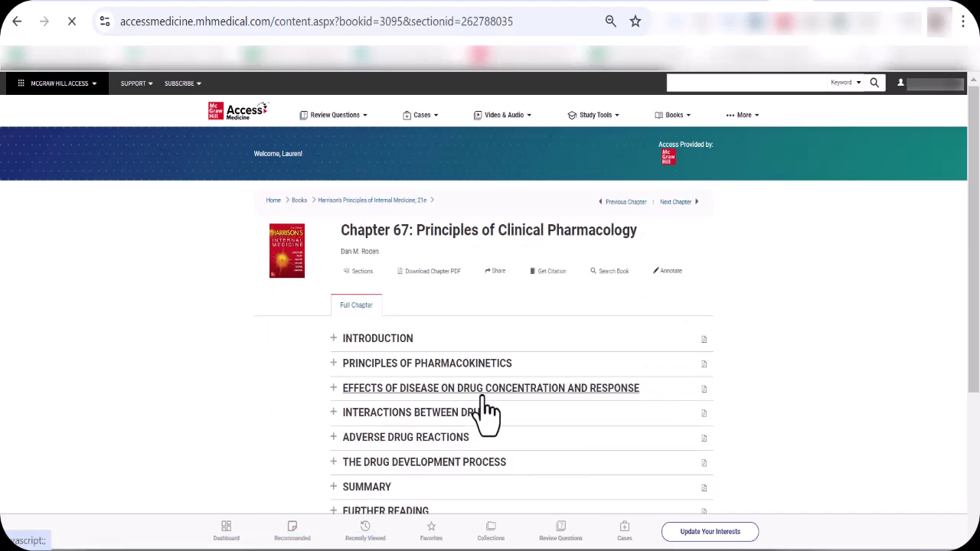
click(395, 23)
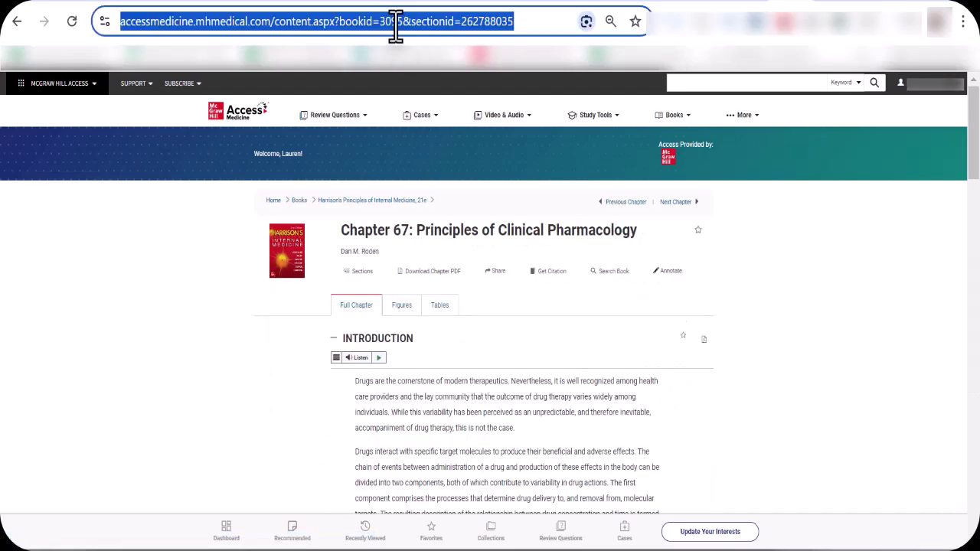
click(472, 103)
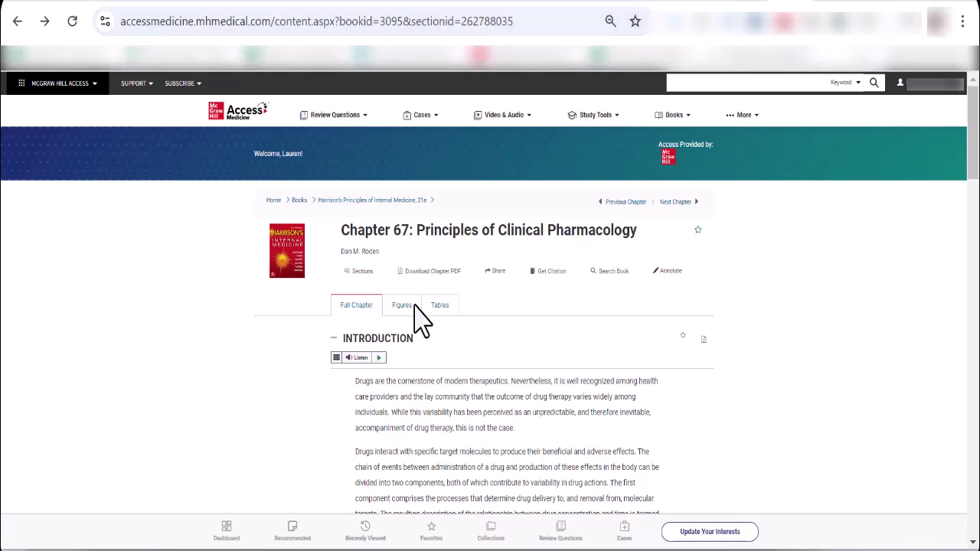
Jump to the chapter section around Table 67-1 and copy that page's address
click(356, 271)
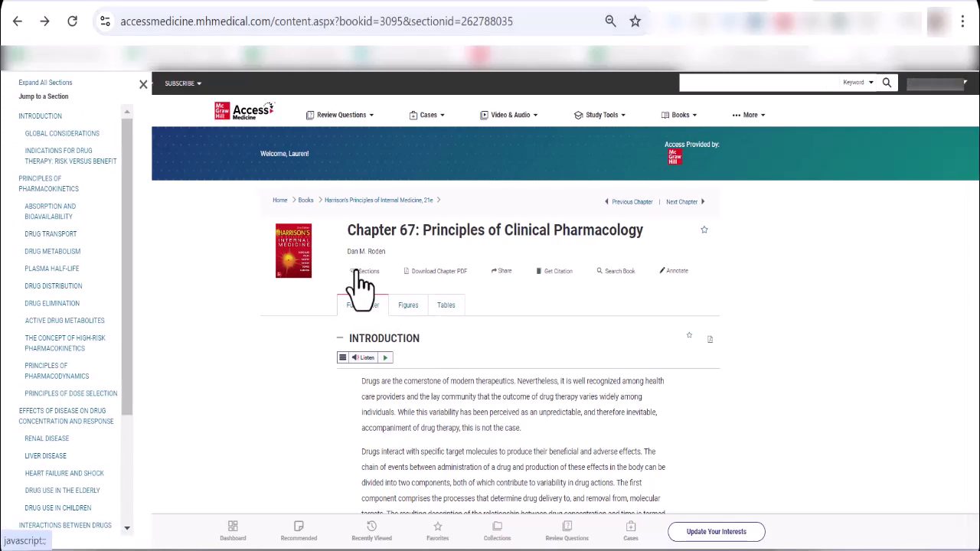
click(67, 319)
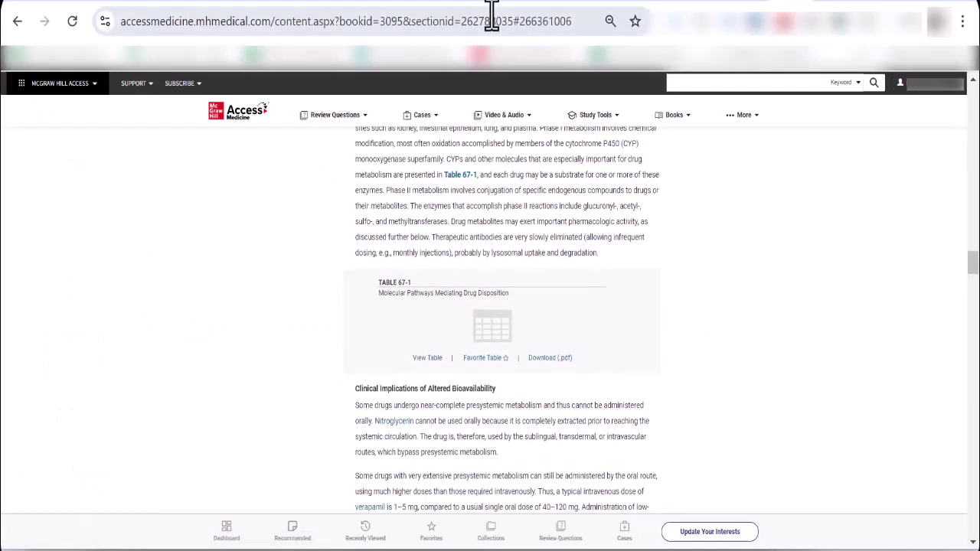
right_click(493, 21)
click(563, 184)
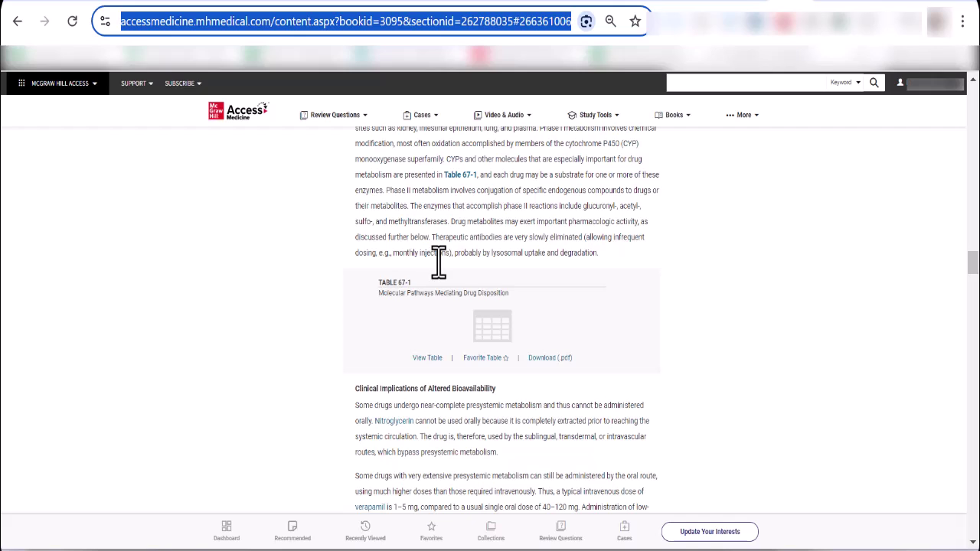
Open the Dermatology Punch Biopsy procedural video page and copy its URL
click(504, 115)
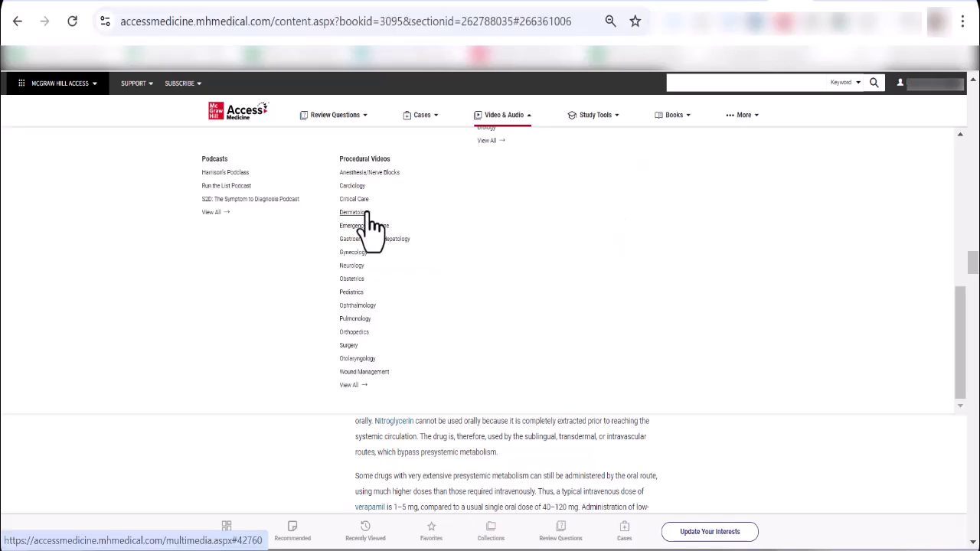
click(367, 214)
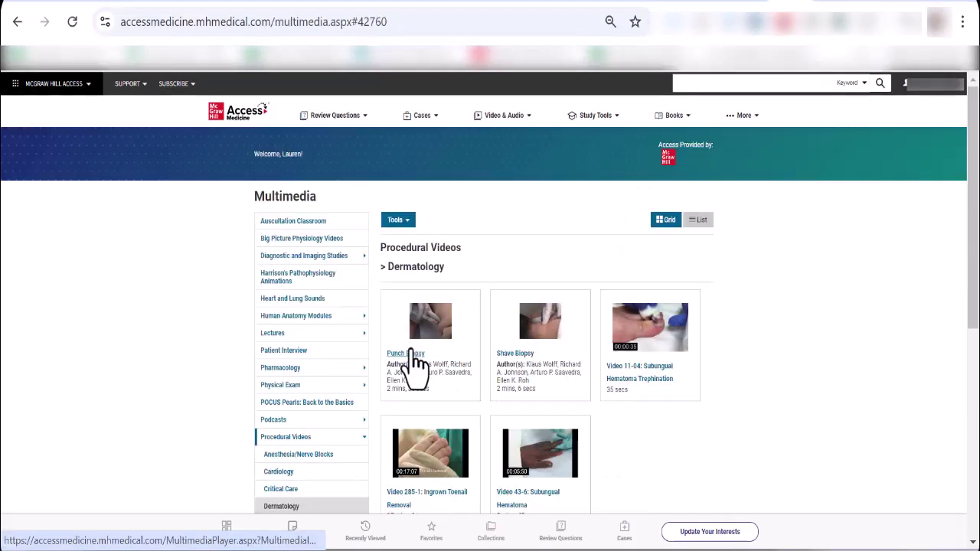
click(406, 349)
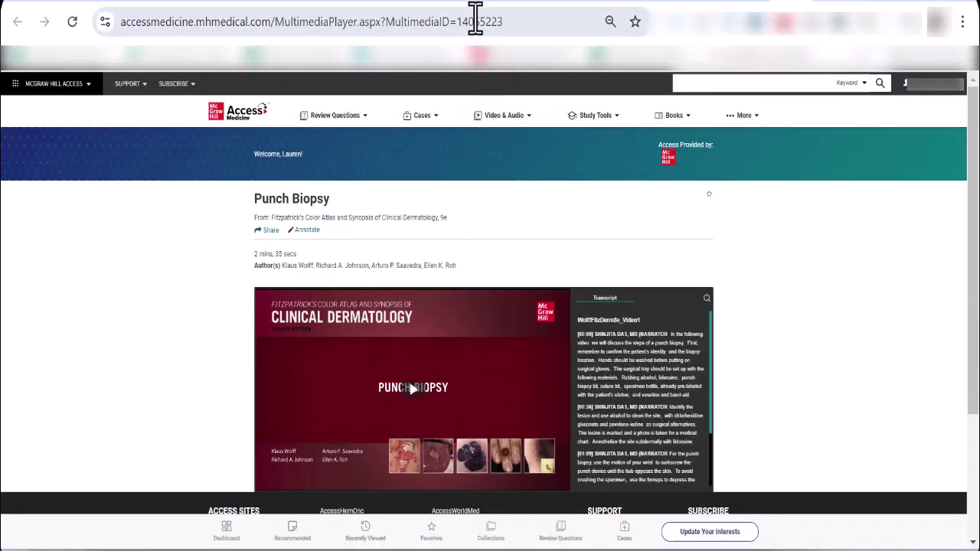
right_click(475, 23)
click(525, 181)
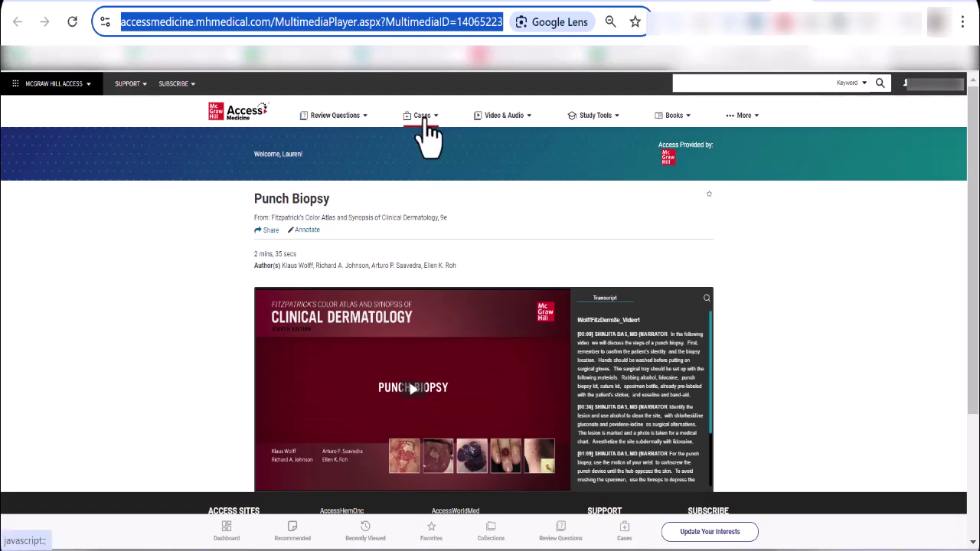
Copy the URL of the Rehabilitation Medicine inflammatory demyelinating polyneuropathy case page
click(423, 118)
click(655, 147)
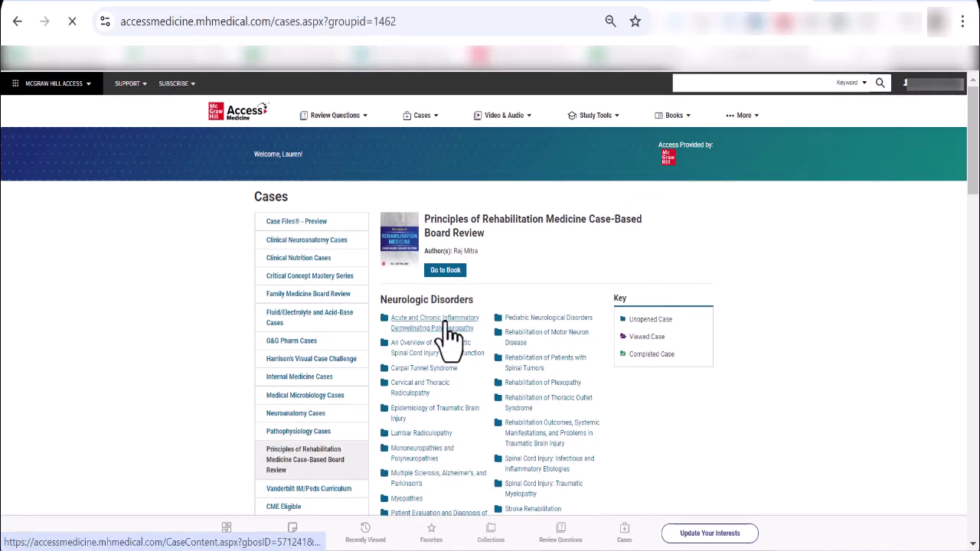
click(452, 327)
click(475, 22)
right_click(501, 23)
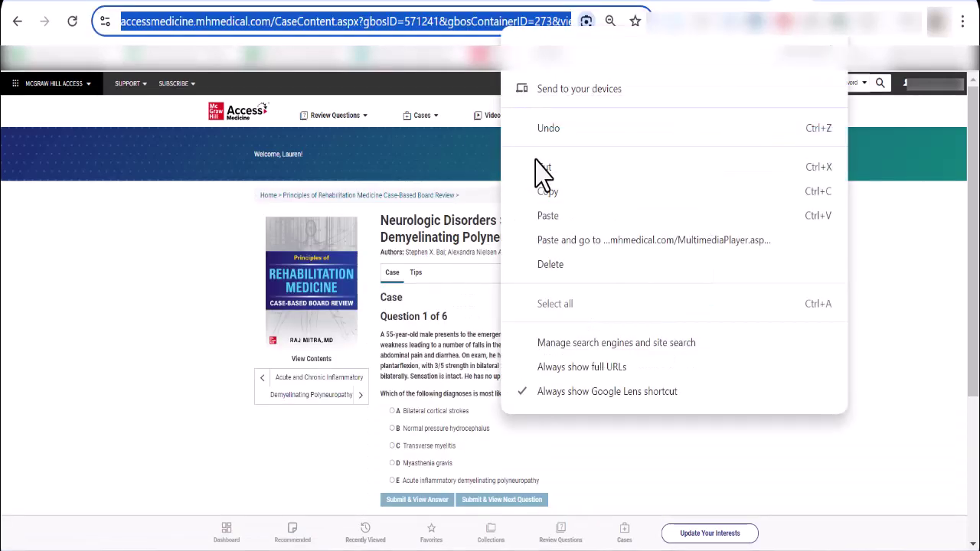
click(542, 191)
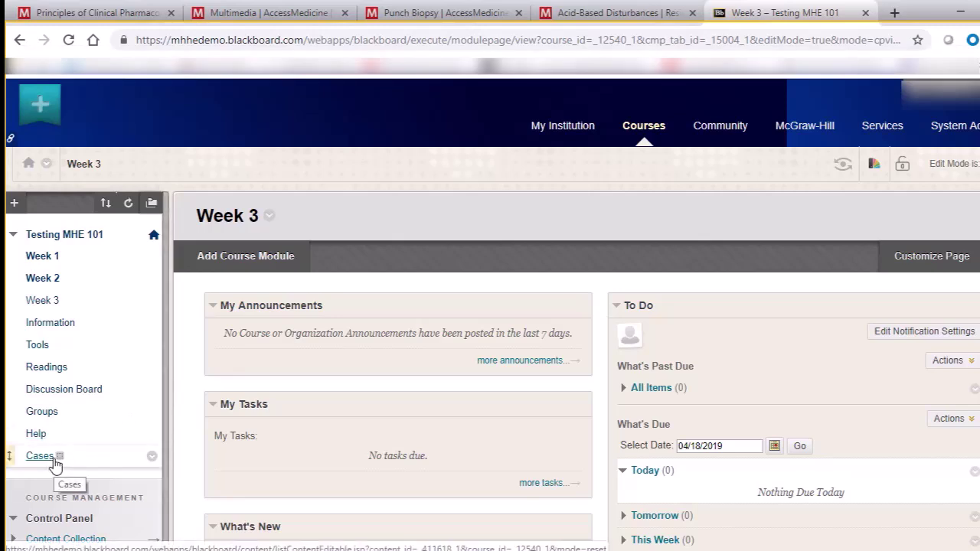
Go to the course's Cases area and show the Build Content options
click(50, 459)
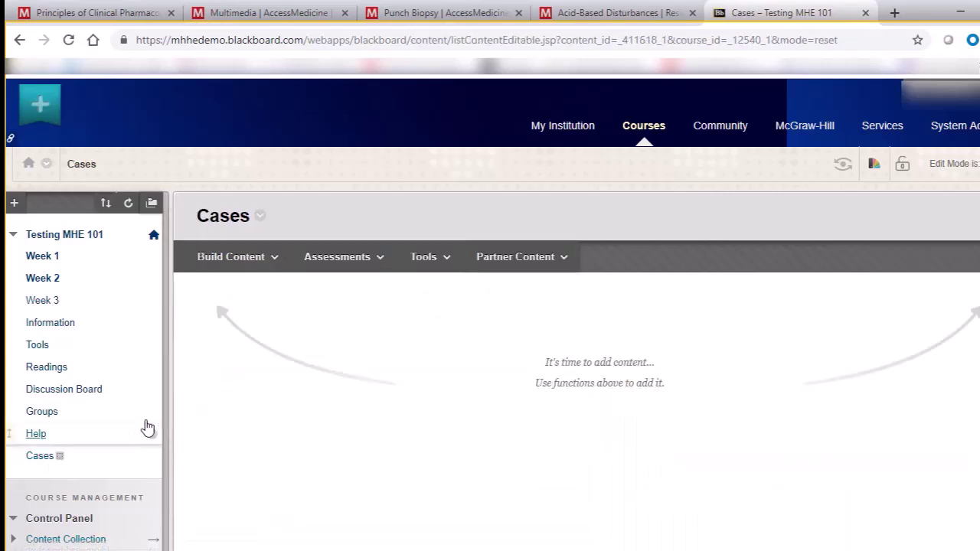
click(280, 261)
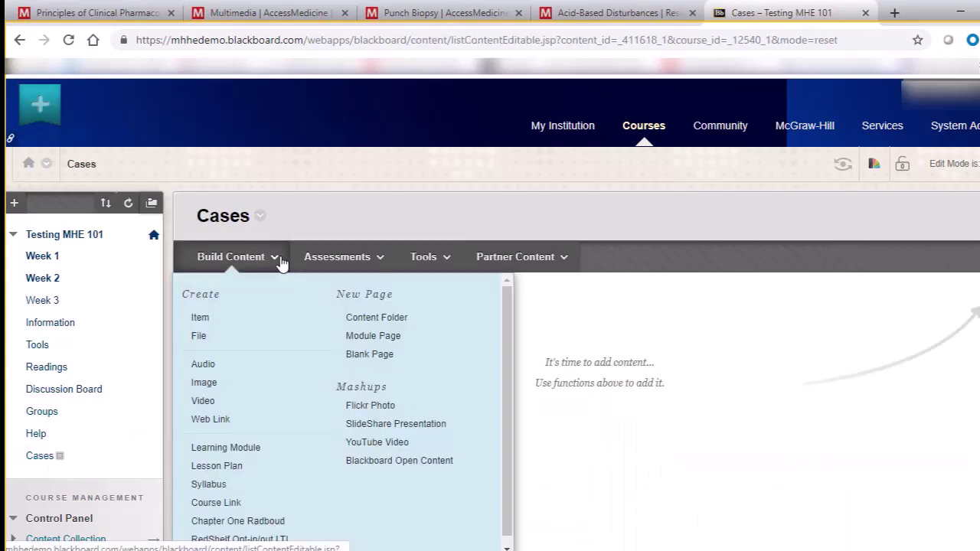
Create a web link 'Acid-Based Disturbance Case' using the pasted AccessMedicine case URL, and submit
click(255, 423)
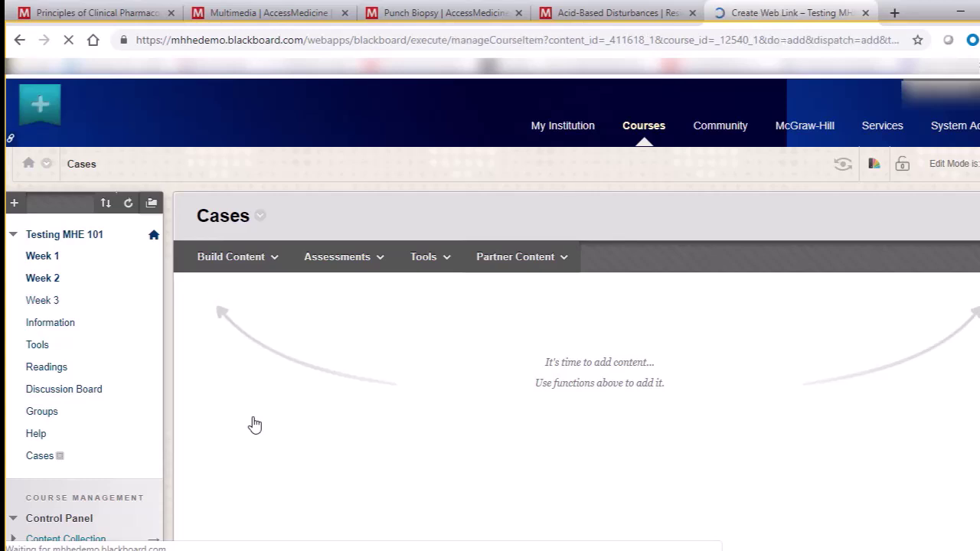
text(Acid)
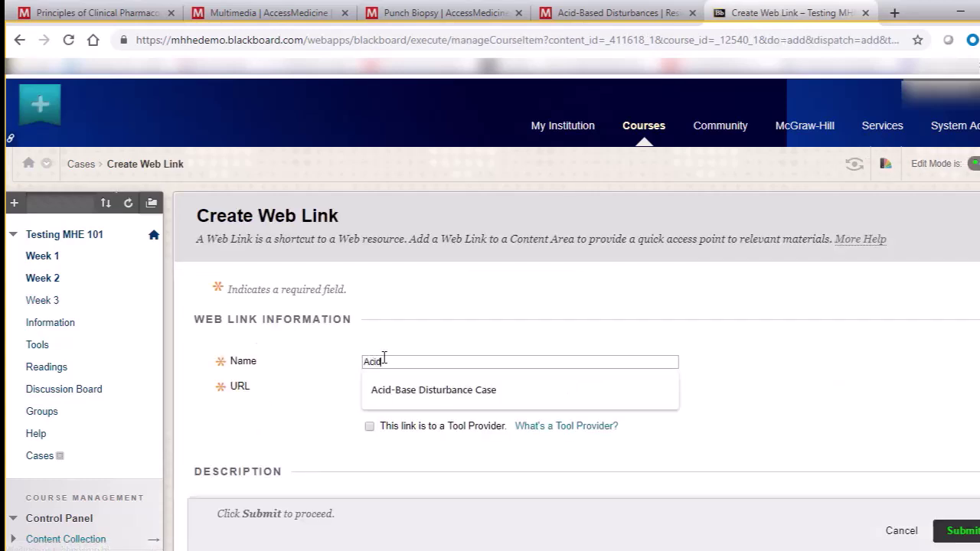
text(-Based Dis)
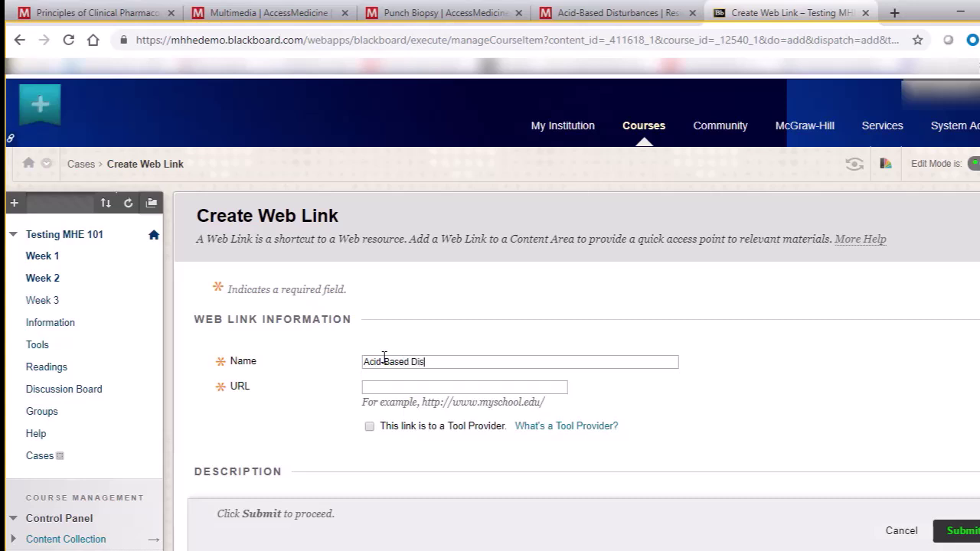
text(turbance Cases)
key(BackSpace)
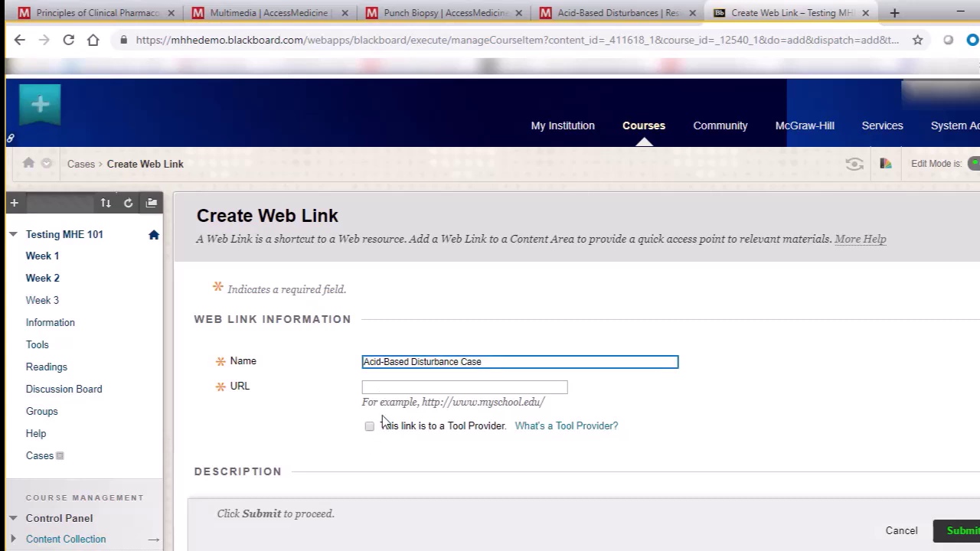
click(401, 387)
click(536, 415)
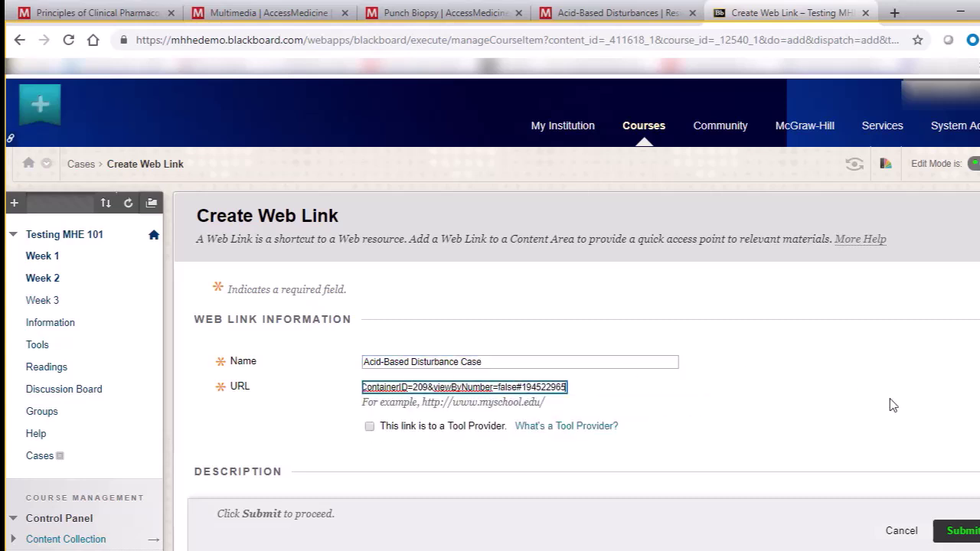
click(971, 532)
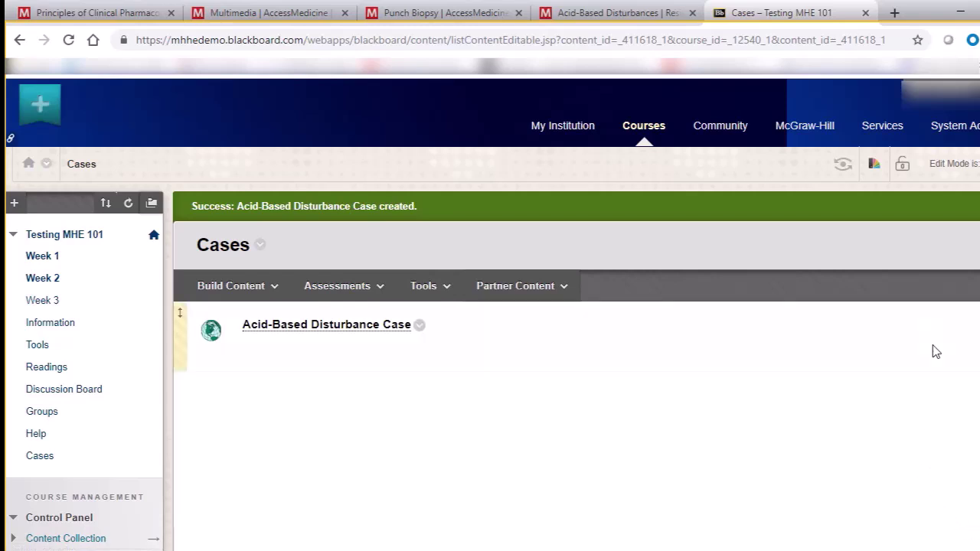
In student preview, open Cases and follow the Acid-Based Disturbance Case link
click(843, 164)
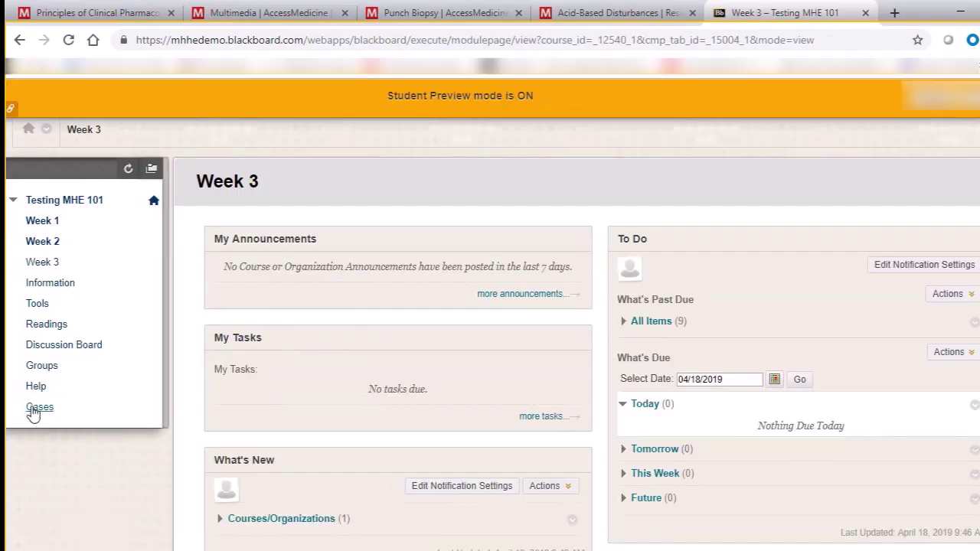
click(35, 410)
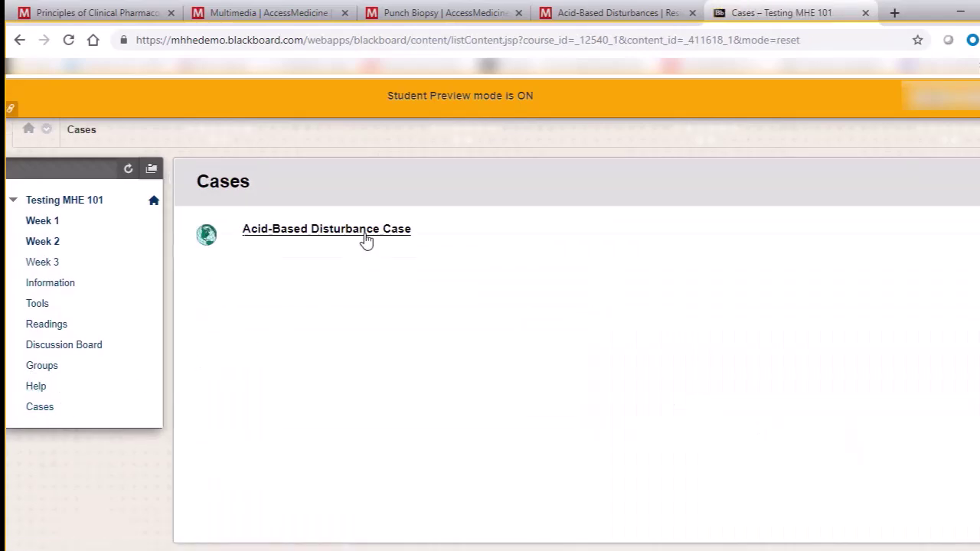
click(366, 230)
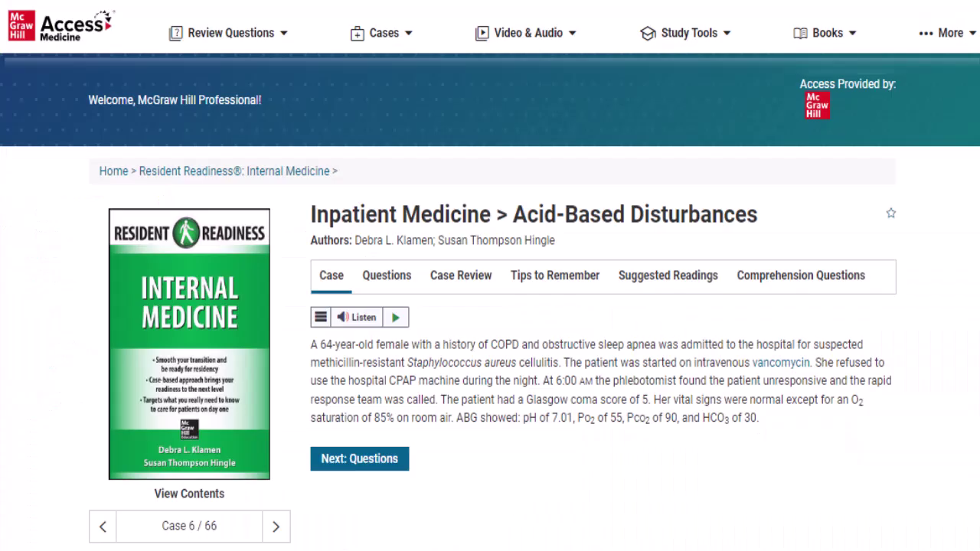